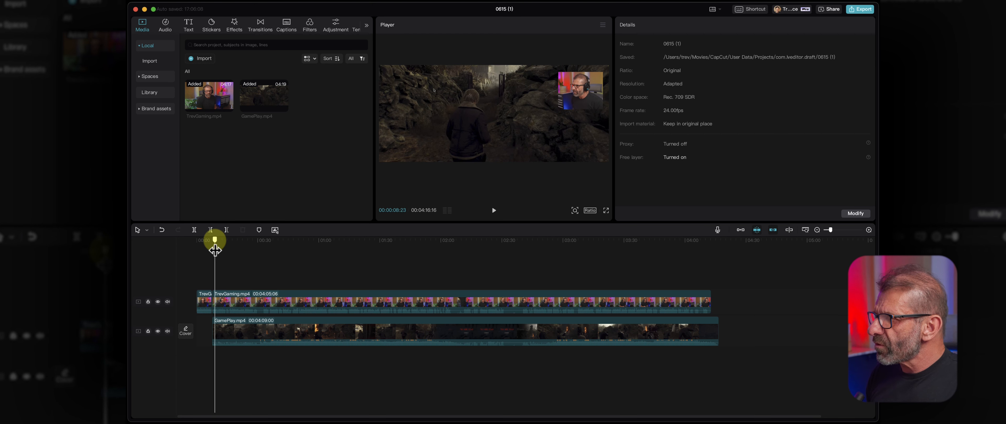
- Split the long TrevGaming and GamePlay clips together at about 00:00:15:23
{"action": "key", "text": "shift+z"}
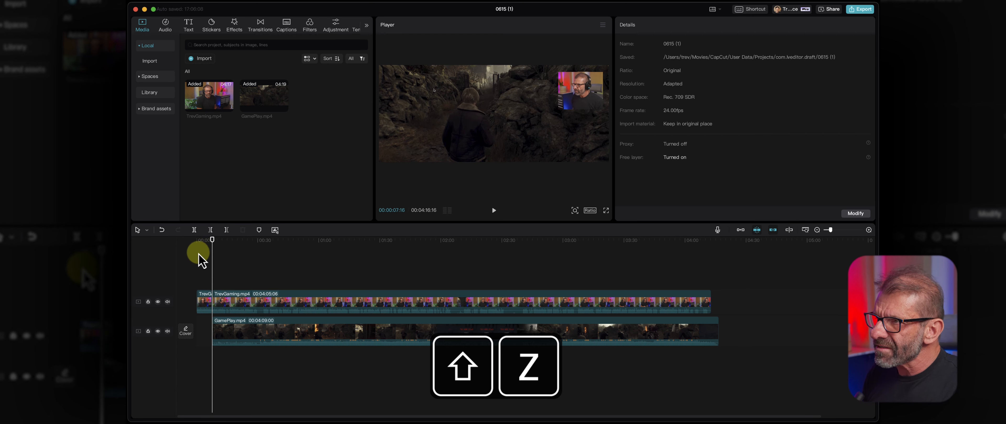
{"action": "key", "text": "space"}
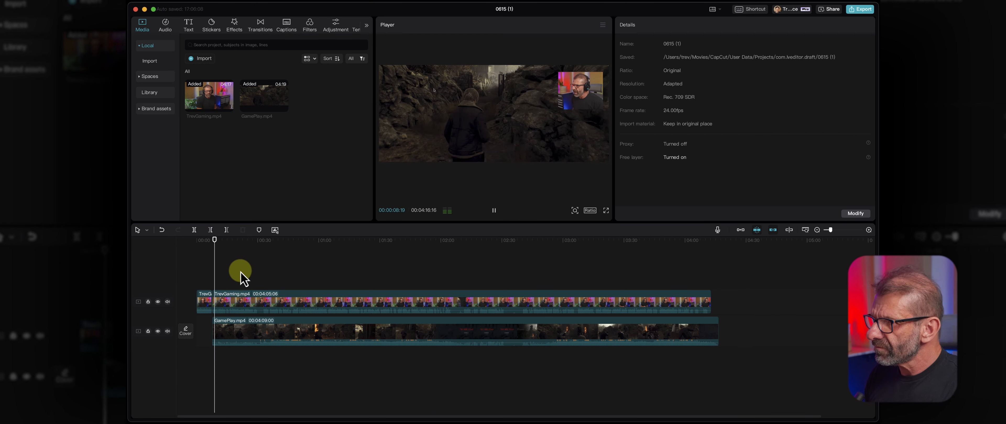
{"action": "scroll", "coordinate": [240, 271], "scroll_direction": "up", "scroll_amount": 3}
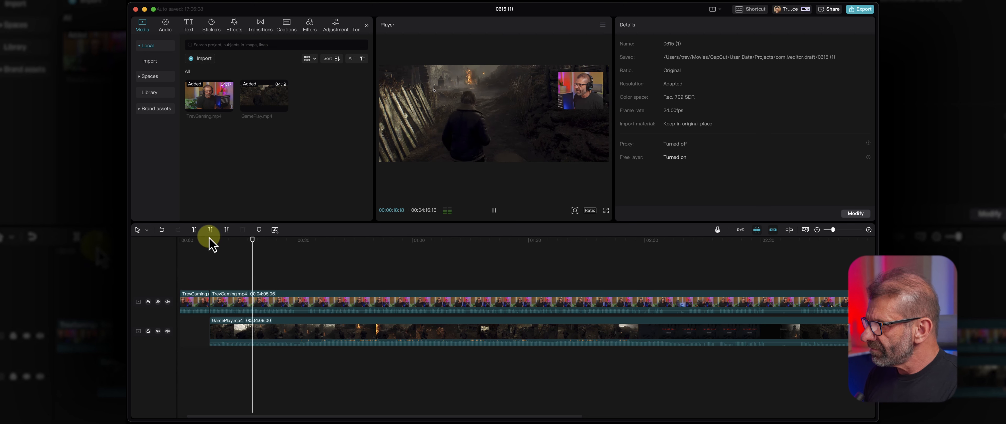
{"action": "left_click", "coordinate": [238, 242]}
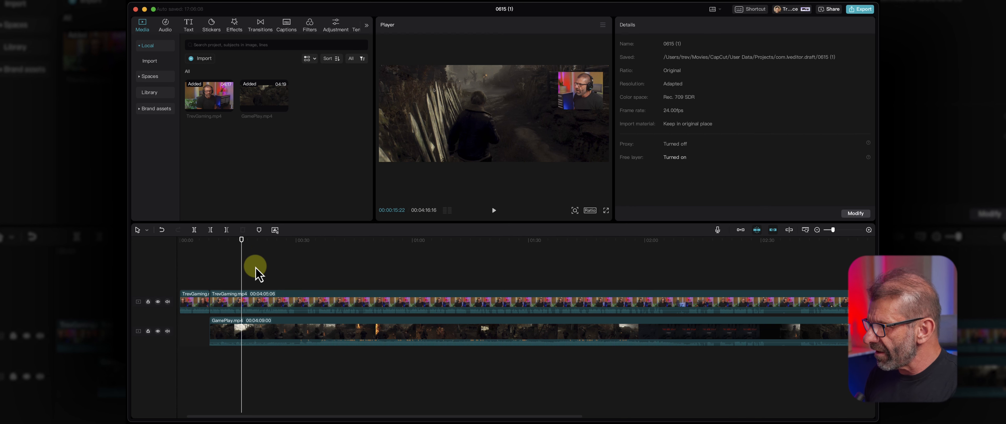
{"action": "scroll", "coordinate": [256, 268], "scroll_direction": "up", "scroll_amount": 2}
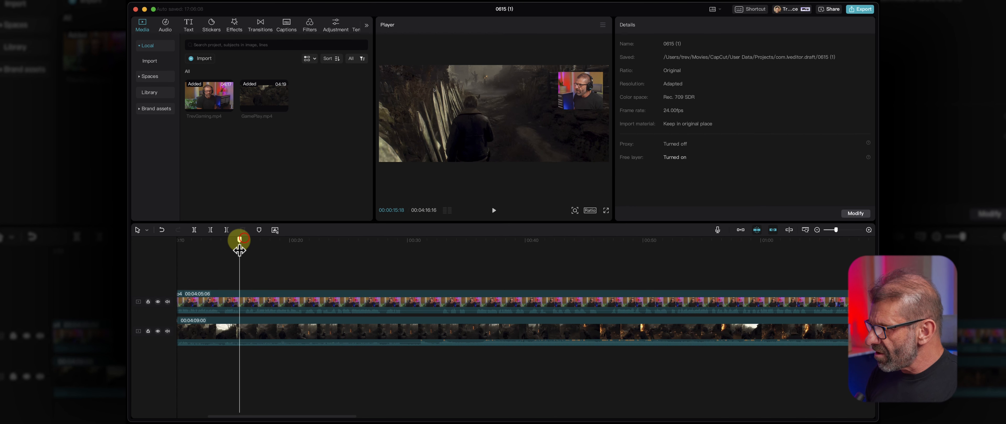
{"action": "left_click", "coordinate": [294, 326]}
{"action": "left_click", "coordinate": [293, 329], "text": "shift"}
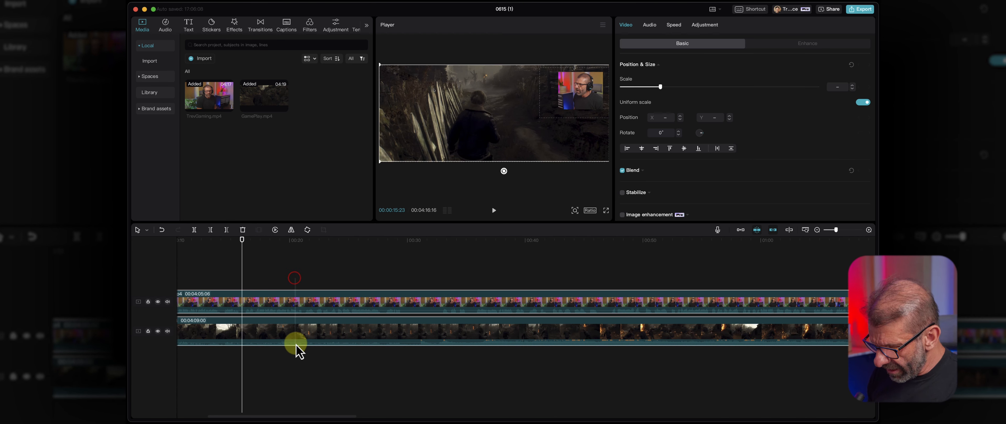
{"action": "key", "text": "super+b"}
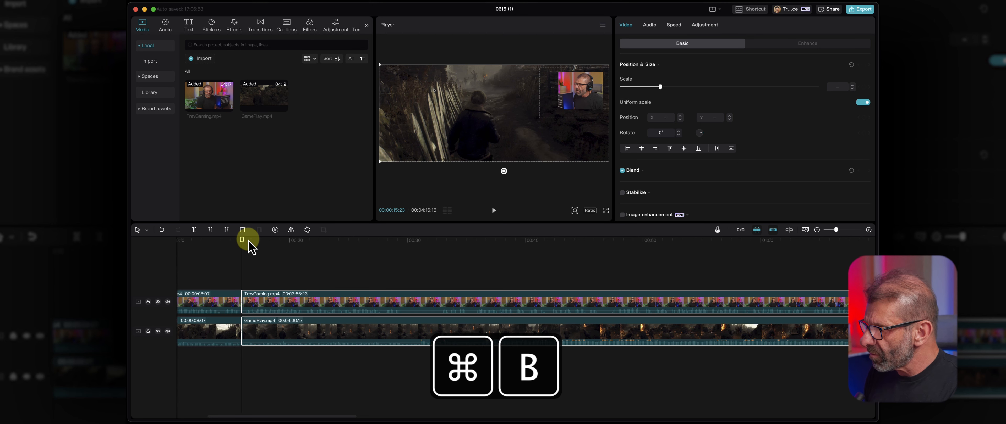
- Trim the start of both clips after the split to about 00:00:31:01 and move them back against the preceding clips
{"action": "left_click_drag", "start_coordinate": [241, 239], "coordinate": [420, 251]}
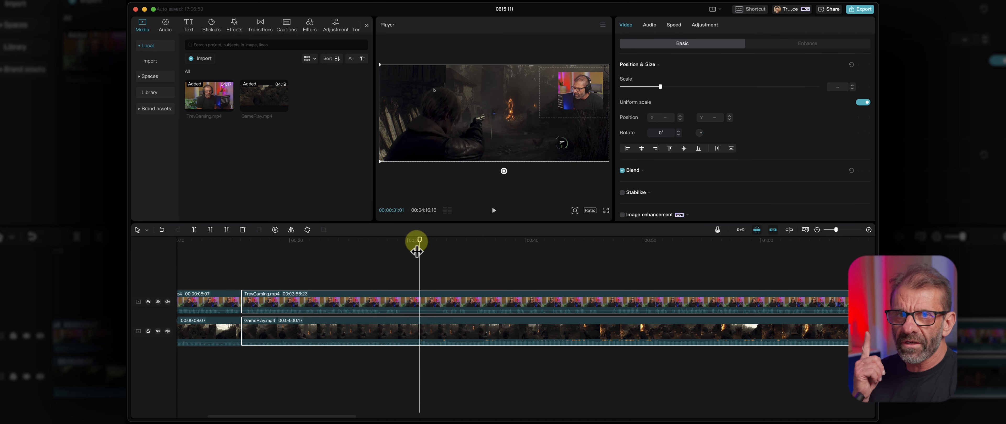
{"action": "key", "text": "q"}
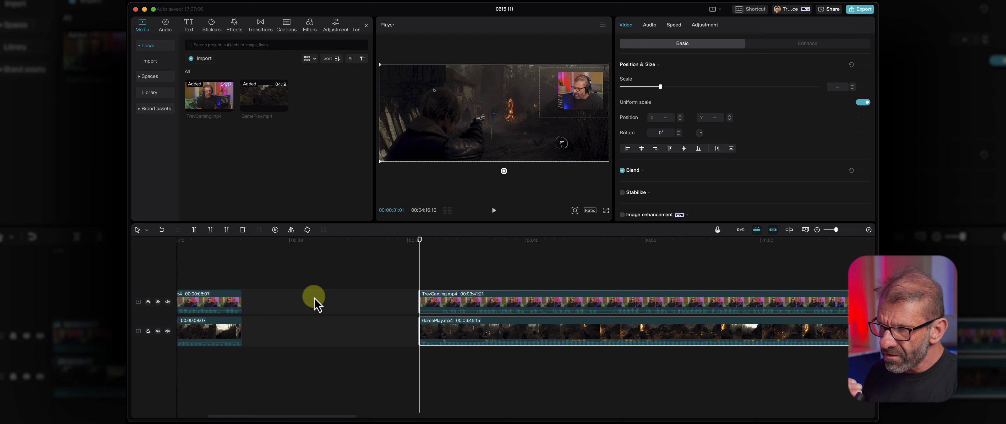
{"action": "left_click_drag", "start_coordinate": [457, 303], "coordinate": [278, 301]}
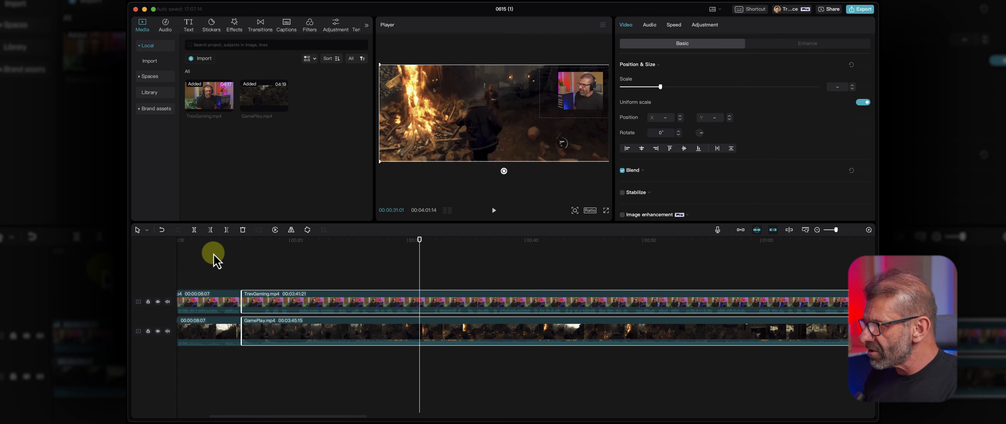
- Play back the join between the trimmed clips to check the cut, and scrub ahead through the footage
{"action": "left_click", "coordinate": [222, 240]}
{"action": "key", "text": "space"}
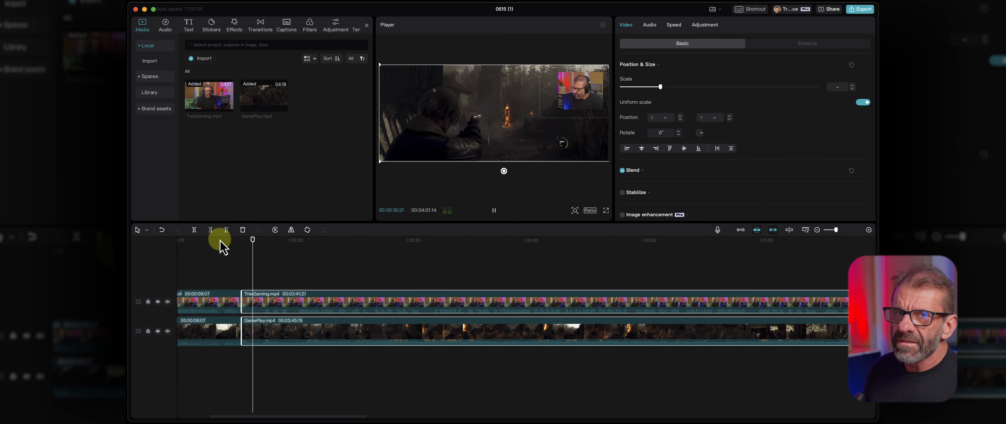
{"action": "key", "text": "space"}
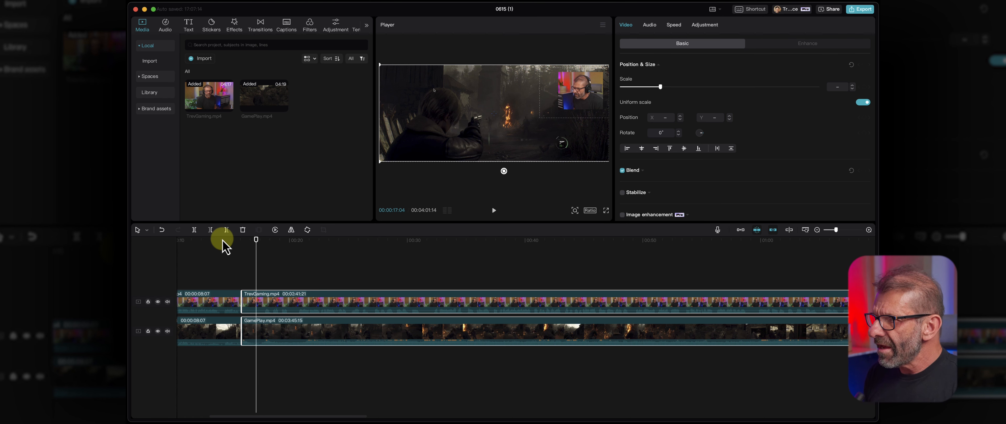
{"action": "left_click_drag", "start_coordinate": [257, 250], "coordinate": [449, 254]}
{"action": "key", "text": "shift+z"}
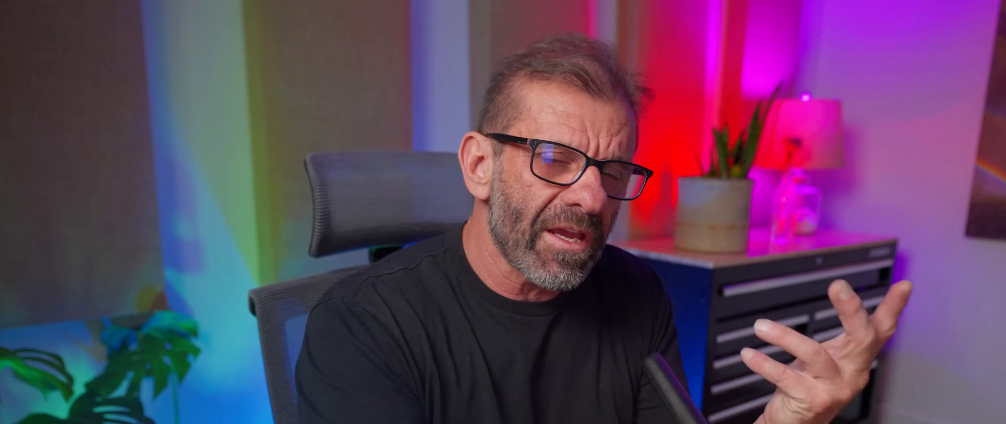
{"action": "key", "text": "shift+z"}
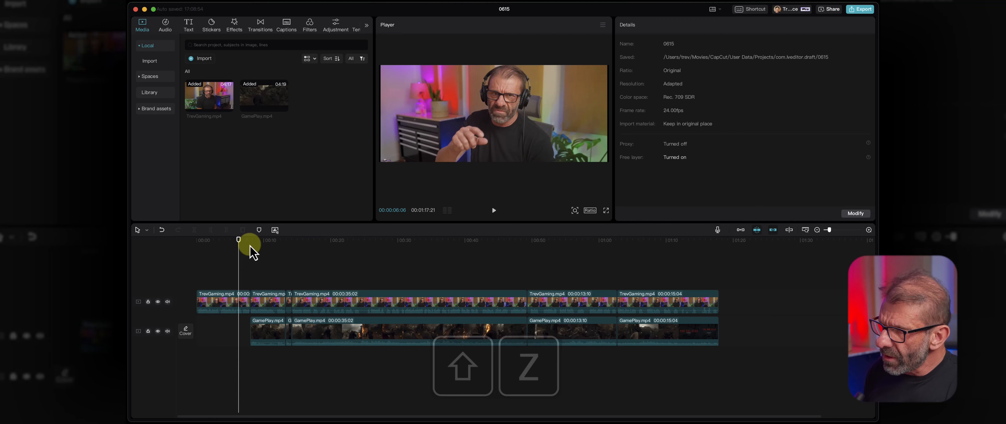
- Extract the audio from the second TrevGaming clip, delete its video, and play that section back
{"action": "left_click_drag", "start_coordinate": [250, 245], "coordinate": [323, 290]}
{"action": "left_click_drag", "start_coordinate": [224, 247], "coordinate": [272, 300]}
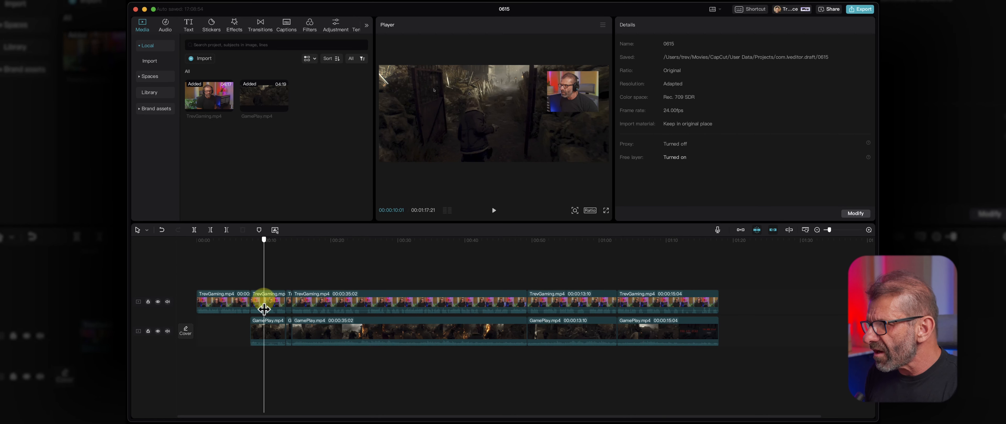
{"action": "mouse_move", "coordinate": [265, 310]}
{"action": "left_mouse_down"}
{"action": "mouse_move", "coordinate": [230, 311]}
{"action": "mouse_move", "coordinate": [269, 297]}
{"action": "left_mouse_up"}
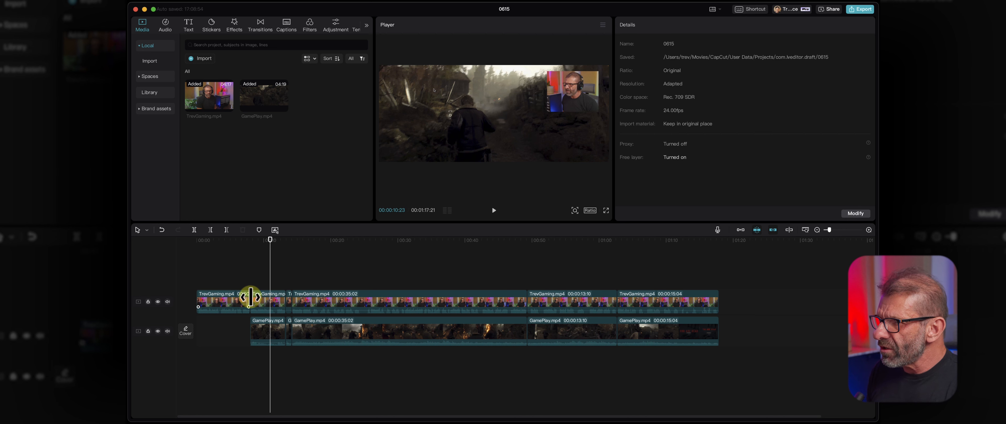
{"action": "left_click", "coordinate": [264, 300]}
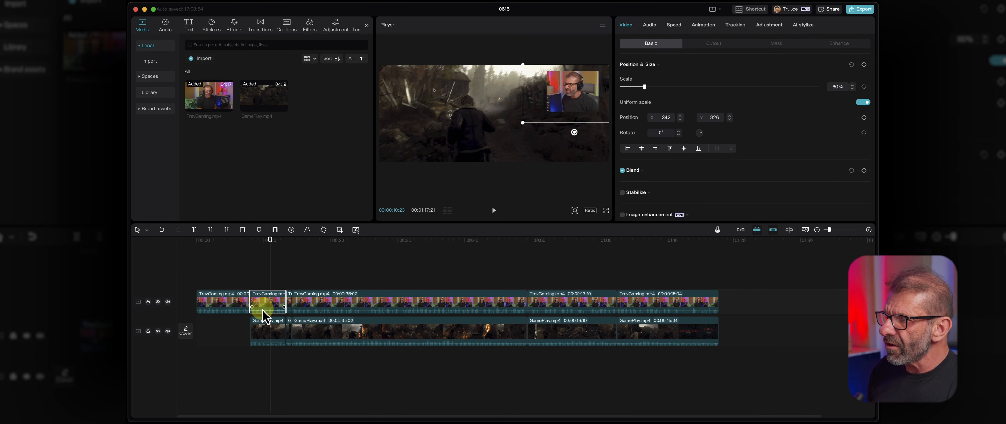
{"action": "right_click", "coordinate": [267, 309]}
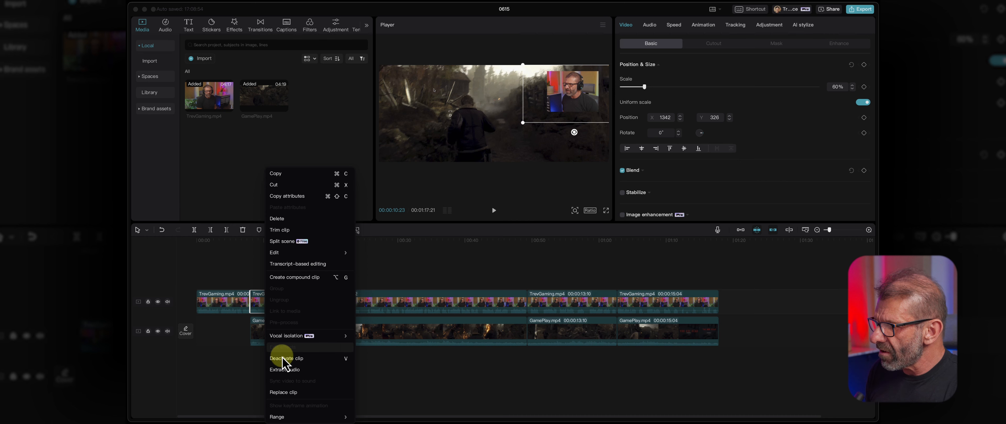
{"action": "left_click", "coordinate": [284, 369]}
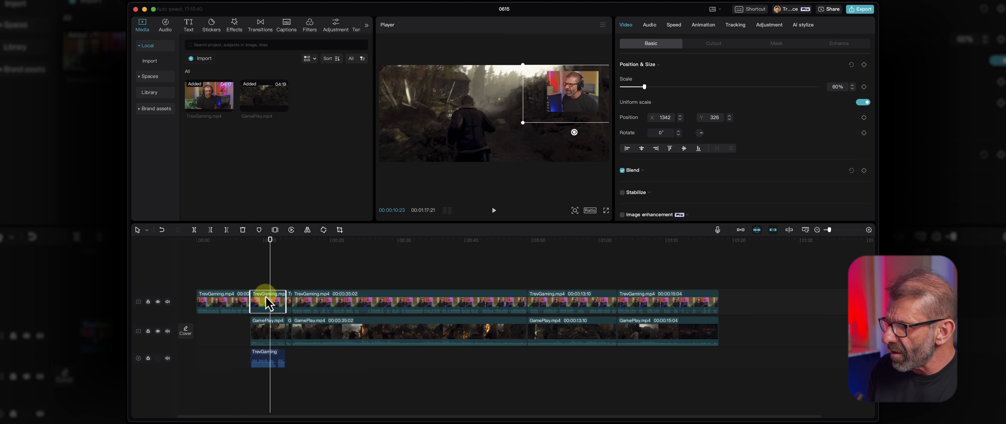
{"action": "key", "text": "Delete"}
{"action": "left_click_drag", "start_coordinate": [236, 240], "coordinate": [246, 269]}
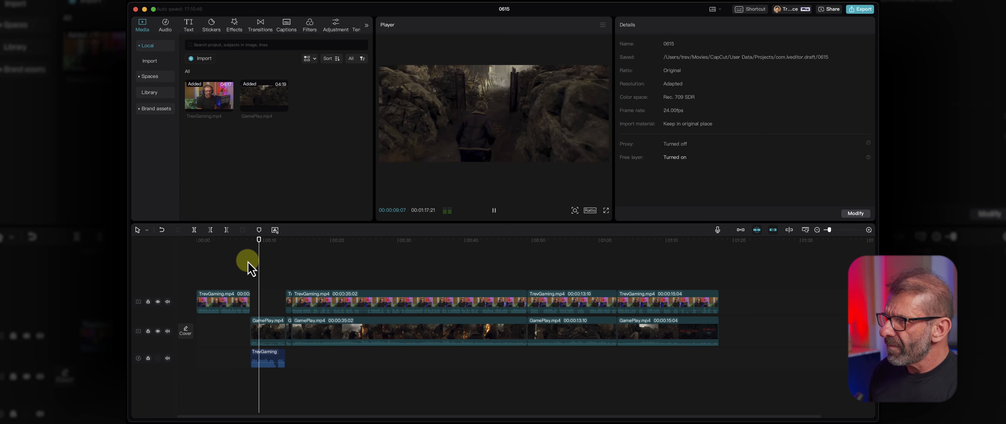
- Trim the start of the second-to-last TrevGaming and GamePlay clips together to 00:00:49:17
{"action": "left_click_drag", "start_coordinate": [273, 243], "coordinate": [528, 287]}
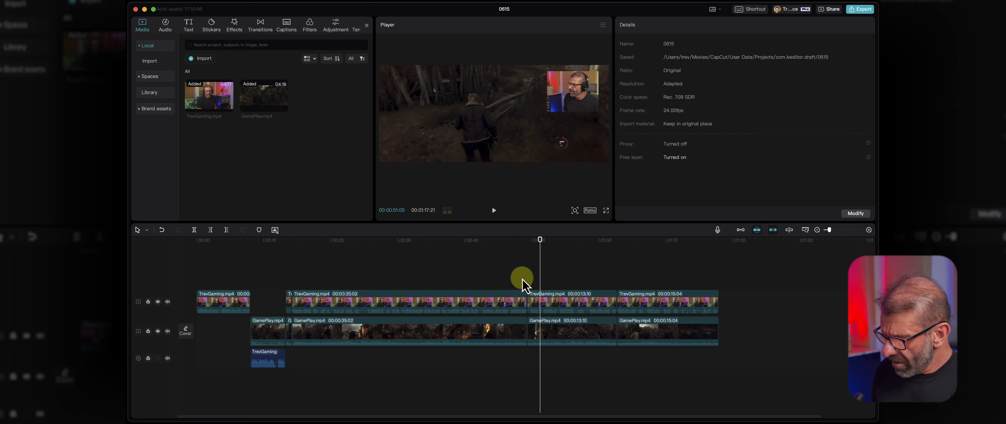
{"action": "key", "text": "super+equal"}
{"action": "key", "text": "super+equal"}
{"action": "key", "text": "super+equal"}
{"action": "left_click_drag", "start_coordinate": [529, 243], "coordinate": [559, 366]}
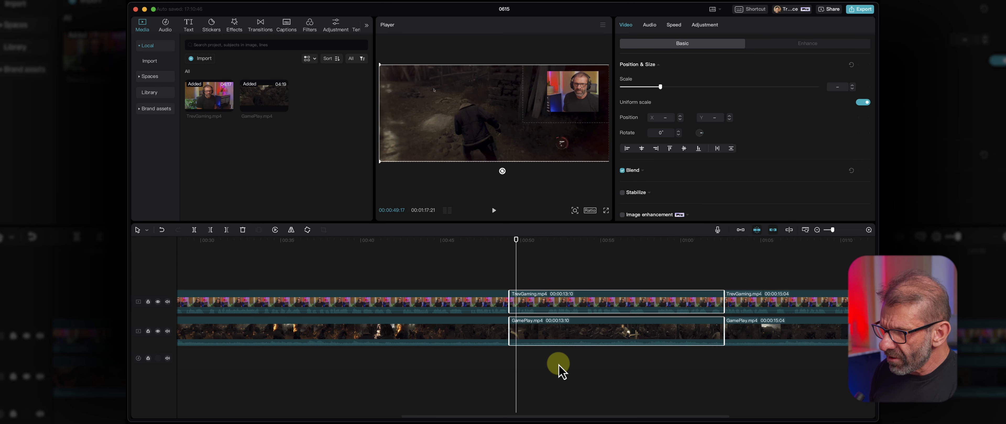
{"action": "key", "text": "q"}
{"action": "key", "text": "shift+z"}
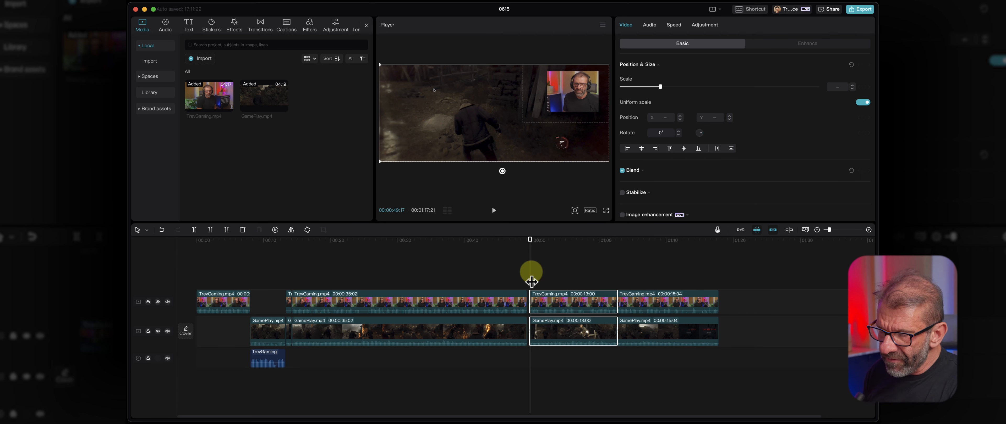
- Try selecting all clips after the new gap, including with the Select rightward tool, and reselect only the first pair
{"action": "left_click_drag", "start_coordinate": [557, 270], "coordinate": [725, 374]}
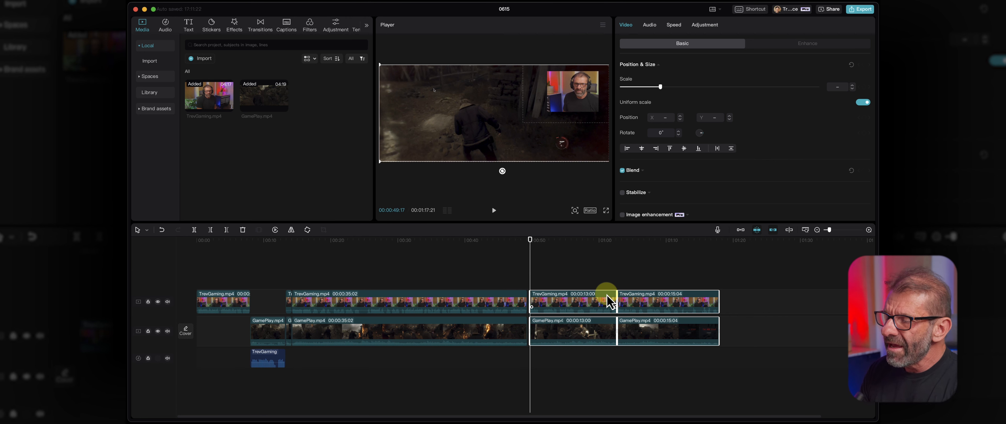
{"action": "left_click_drag", "start_coordinate": [576, 258], "coordinate": [569, 371]}
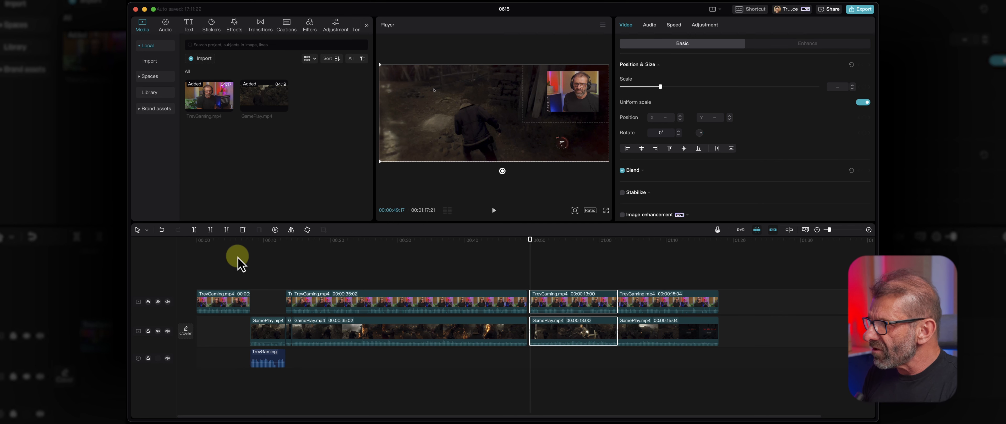
{"action": "left_click", "coordinate": [147, 230]}
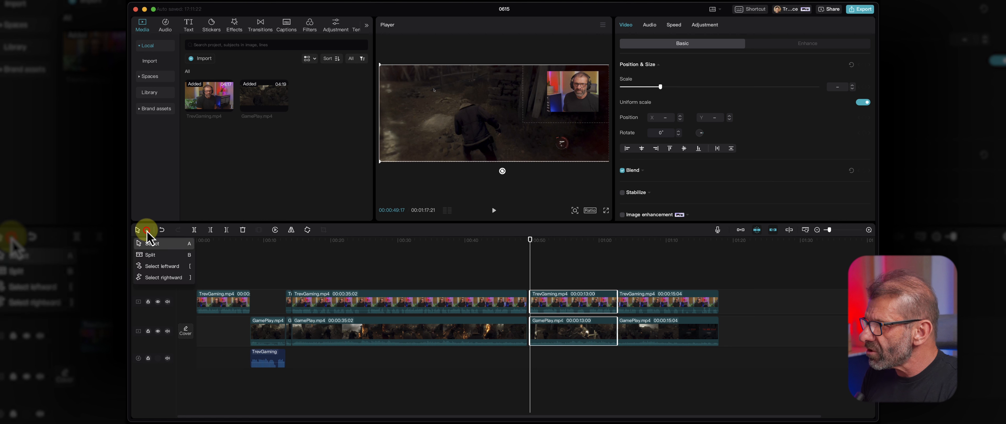
{"action": "left_click", "coordinate": [162, 278]}
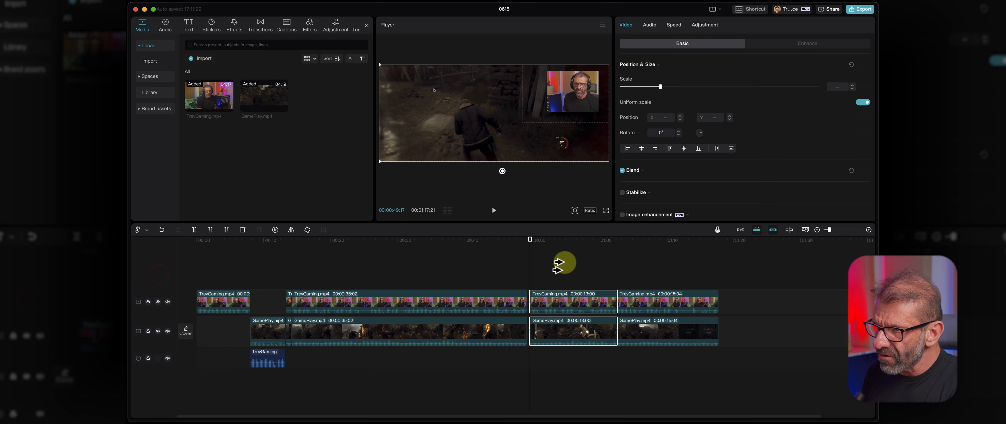
{"action": "left_click", "coordinate": [557, 268]}
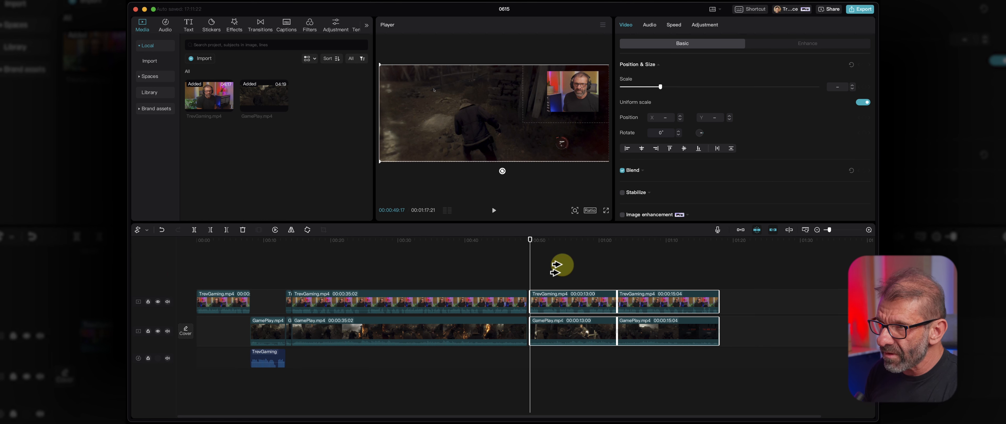
{"action": "left_click_drag", "start_coordinate": [562, 263], "coordinate": [574, 367]}
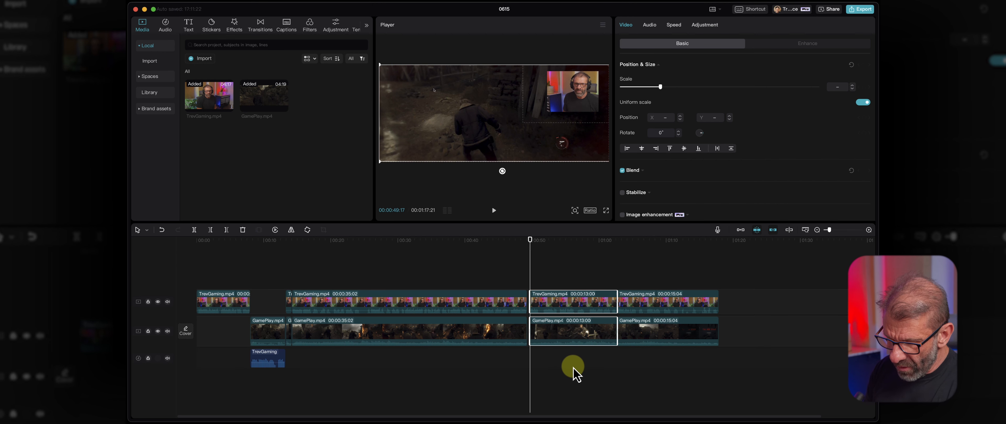
- Select all clips after the gap with Select rightward and move them back against the preceding clips
{"action": "key", "text": "]"}
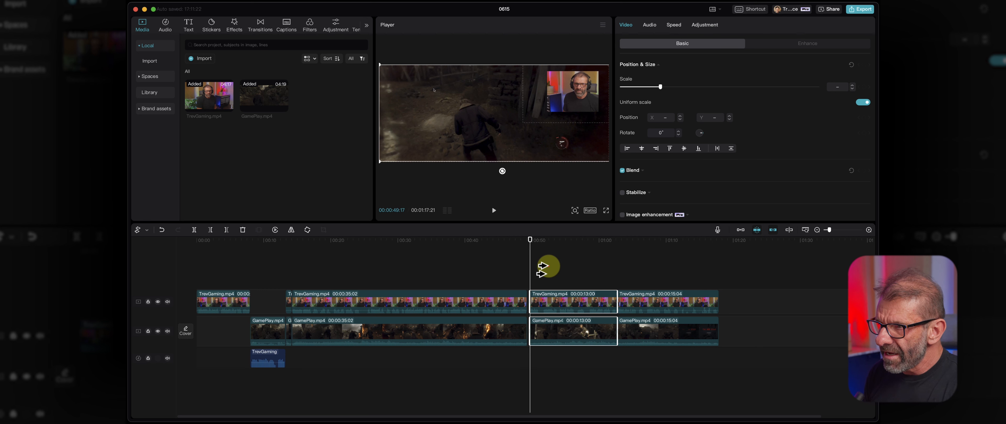
{"action": "left_click", "coordinate": [549, 267]}
{"action": "left_click_drag", "start_coordinate": [577, 309], "coordinate": [579, 308]}
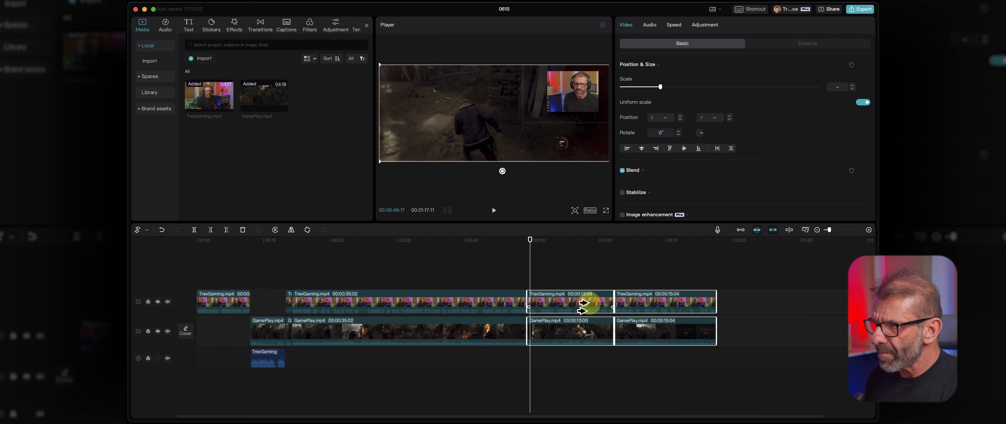
- Play back the closed gap, clear the clip selection, and place the playhead at about 00:00:50:17
{"action": "left_click", "coordinate": [512, 246]}
{"action": "key", "text": "space"}
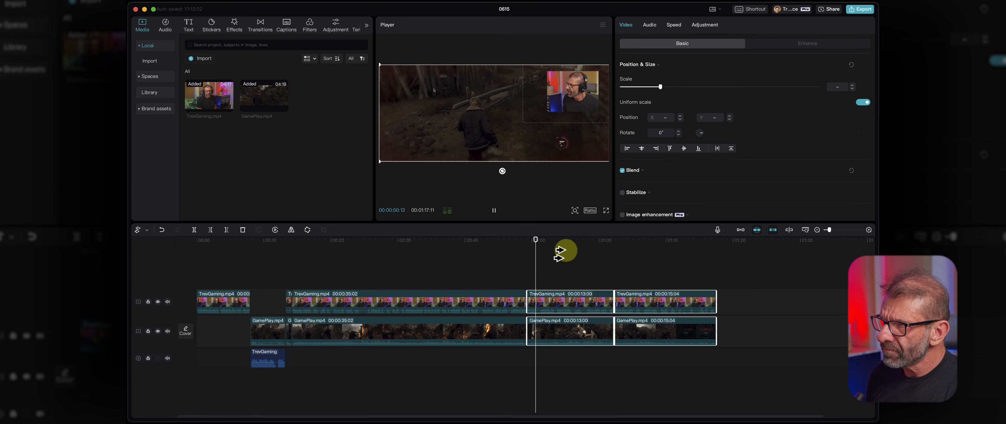
{"action": "key", "text": "space"}
{"action": "left_click_drag", "start_coordinate": [535, 240], "coordinate": [538, 248]}
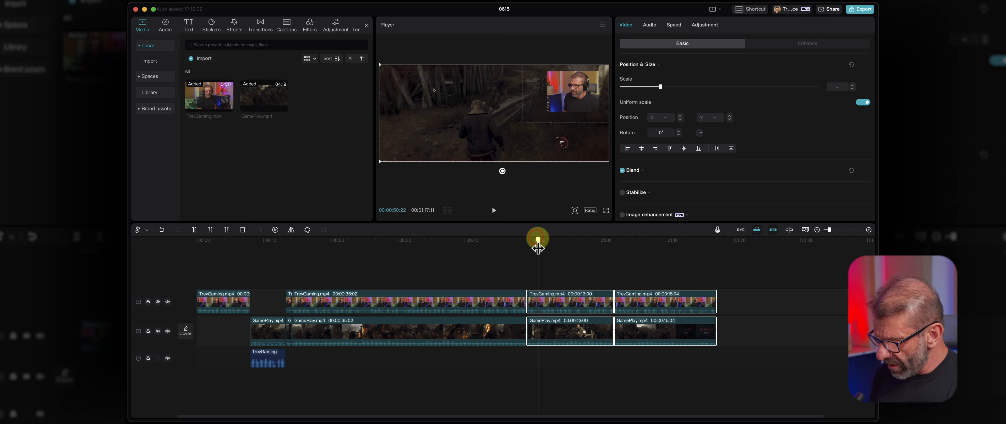
{"action": "left_click", "coordinate": [560, 274]}
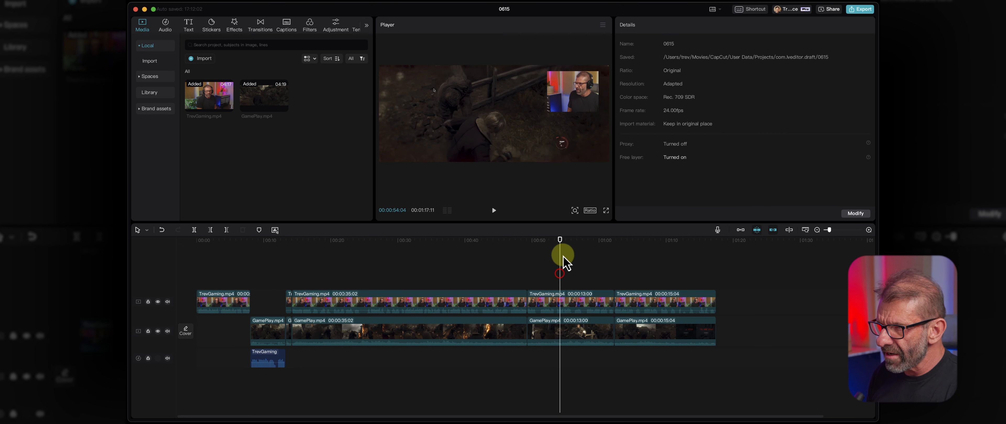
{"action": "left_click_drag", "start_coordinate": [559, 240], "coordinate": [537, 250]}
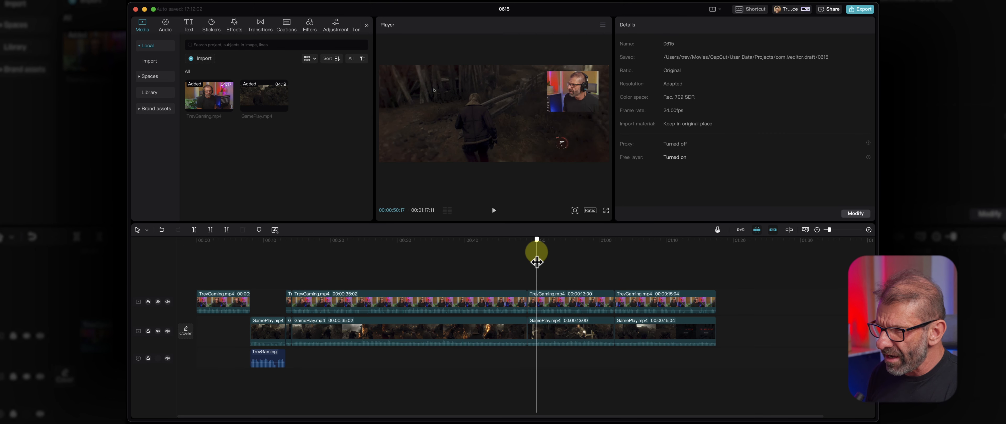
- Split the TrevGaming clip at 00:00:50:23 and remove the mask from the short piece before the cut
{"action": "left_click", "coordinate": [554, 307]}
{"action": "key", "text": "super+b"}
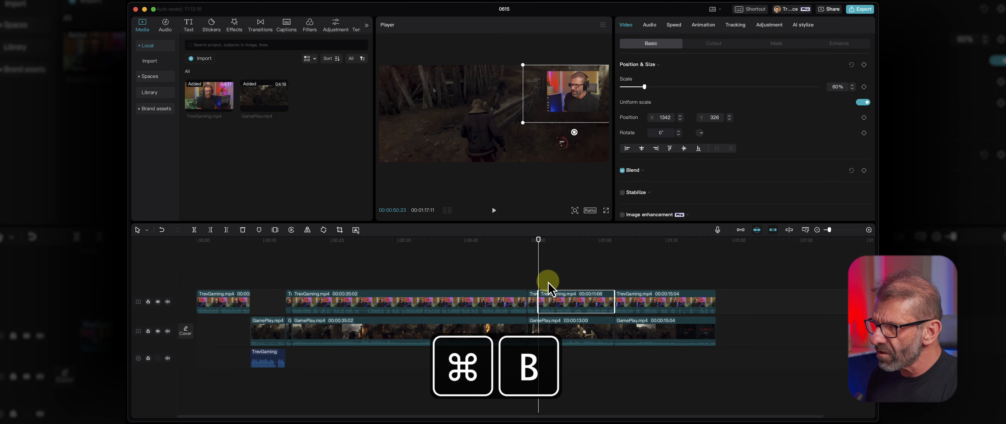
{"action": "left_click", "coordinate": [533, 240]}
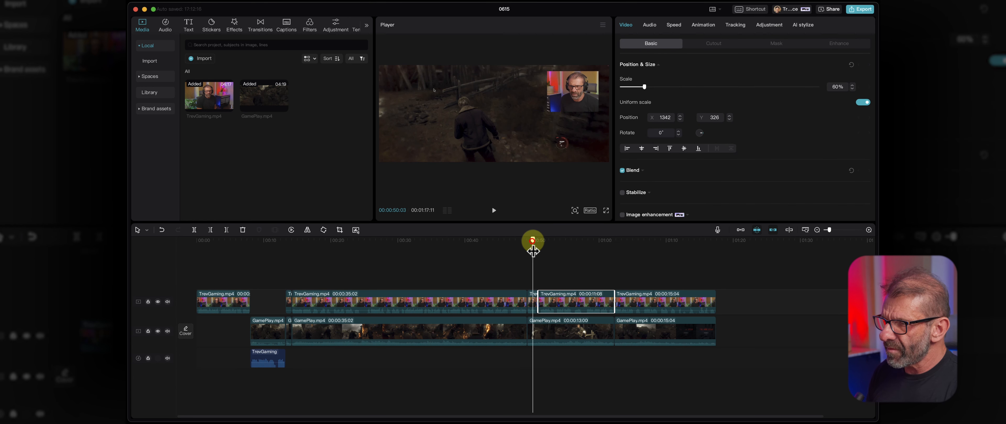
{"action": "left_click", "coordinate": [533, 303]}
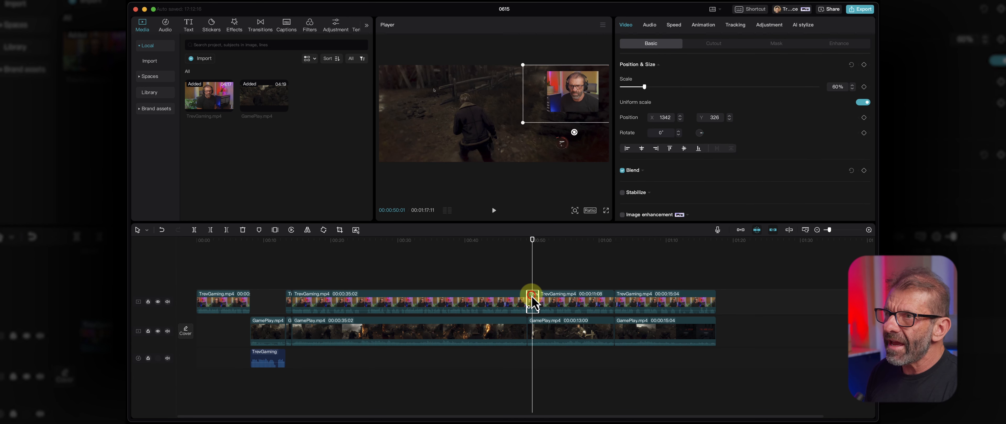
{"action": "left_click", "coordinate": [776, 44]}
{"action": "left_click", "coordinate": [631, 92]}
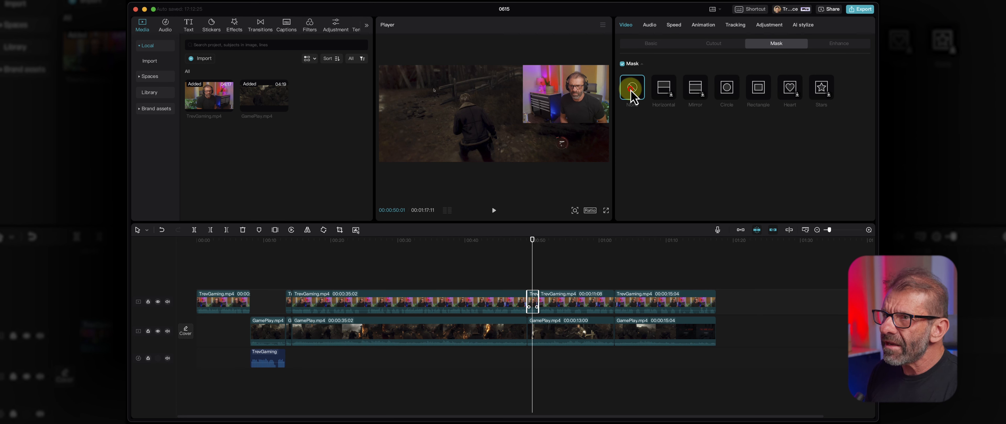
- Reset the short facecam clip's position and size, and scale it to 133% so it fills the frame
{"action": "left_click", "coordinate": [651, 43]}
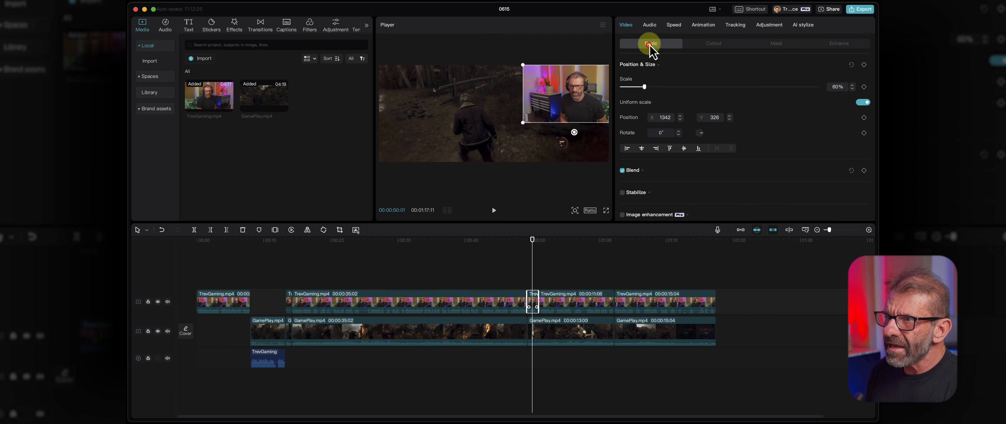
{"action": "left_click", "coordinate": [851, 65]}
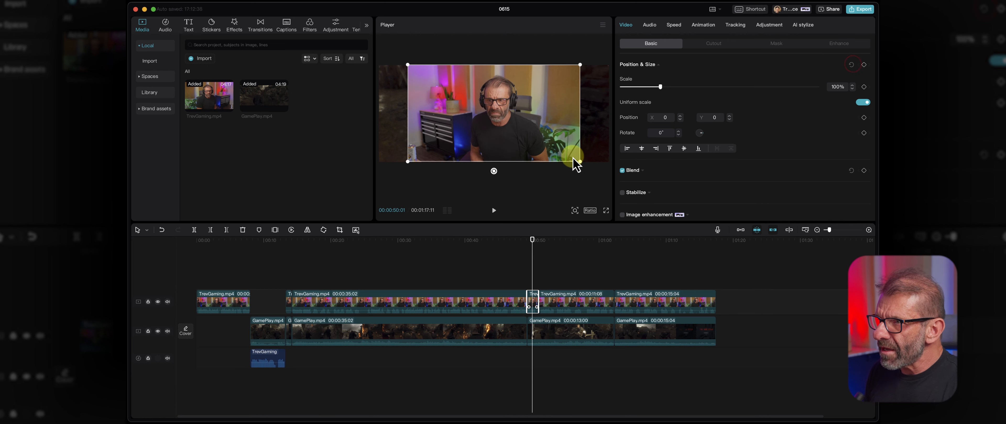
{"action": "left_click_drag", "start_coordinate": [580, 159], "coordinate": [620, 191]}
- Play back the transition from the gameplay into the full-screen facecam clip
{"action": "left_click", "coordinate": [527, 250]}
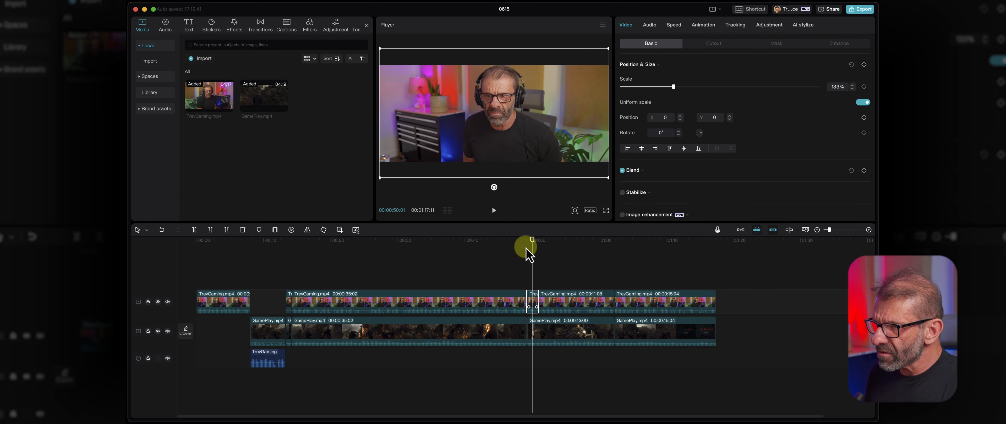
{"action": "left_click", "coordinate": [516, 242]}
{"action": "key", "text": "space"}
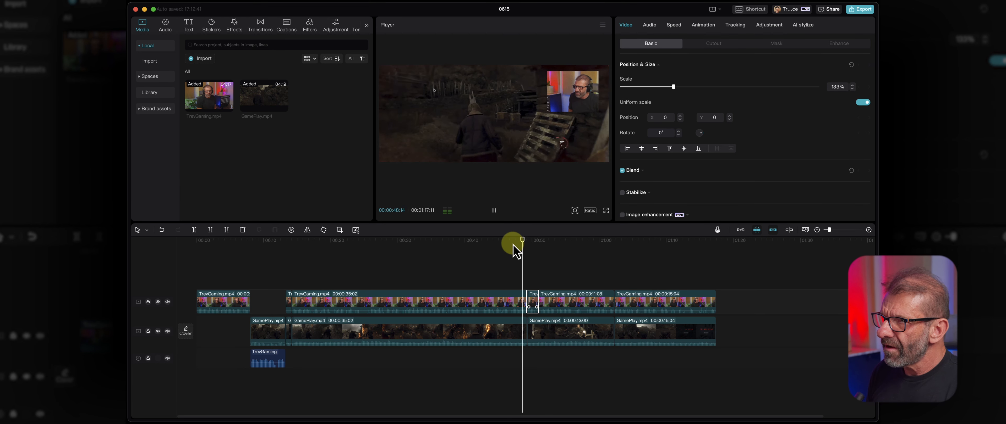
{"action": "key", "text": "space"}
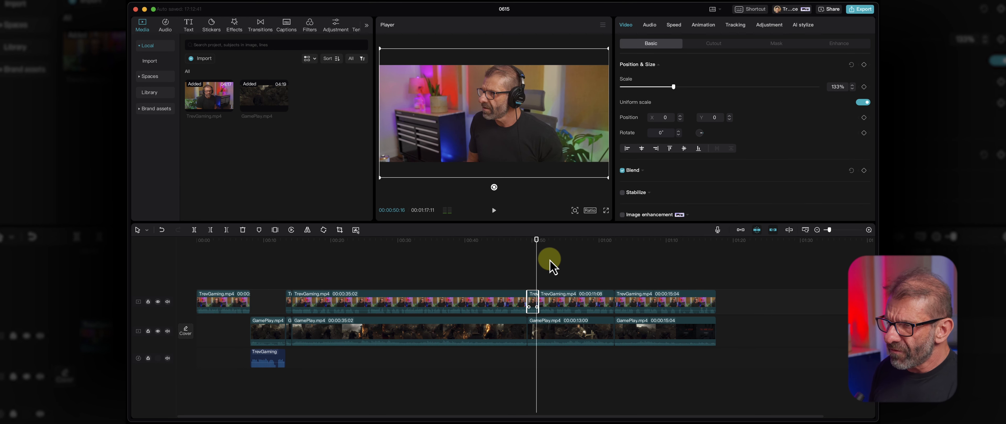
- Keyframe the short facecam clip's scale at 133% on its first frame and 160% on its last frame
{"action": "key", "text": "super+equal"}
{"action": "key", "text": "super+equal"}
{"action": "left_click_drag", "start_coordinate": [519, 237], "coordinate": [506, 261]}
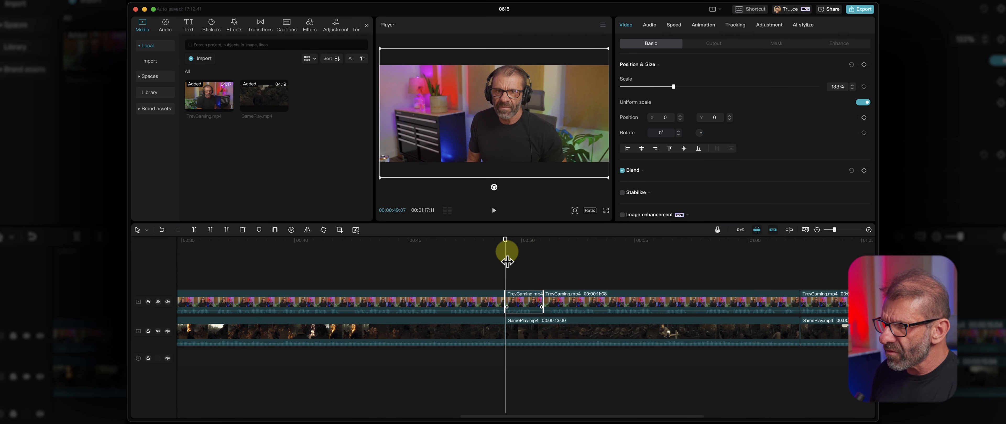
{"action": "left_click", "coordinate": [864, 87]}
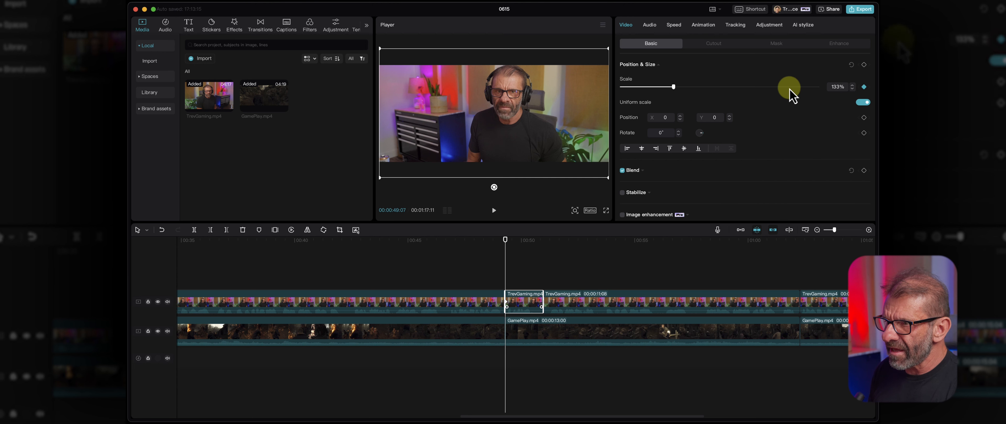
{"action": "key", "text": "Down"}
{"action": "key", "text": "Left"}
{"action": "left_click_drag", "start_coordinate": [679, 90], "coordinate": [684, 88]}
- Play back the facecam zoom from just before the short clip and pause at 00:00:50:15
{"action": "left_click", "coordinate": [516, 297]}
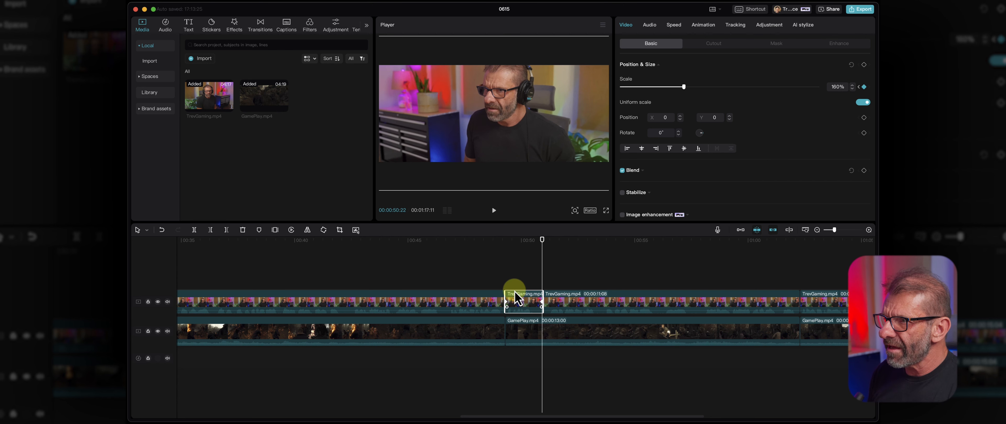
{"action": "left_click", "coordinate": [492, 244]}
{"action": "key", "text": "space"}
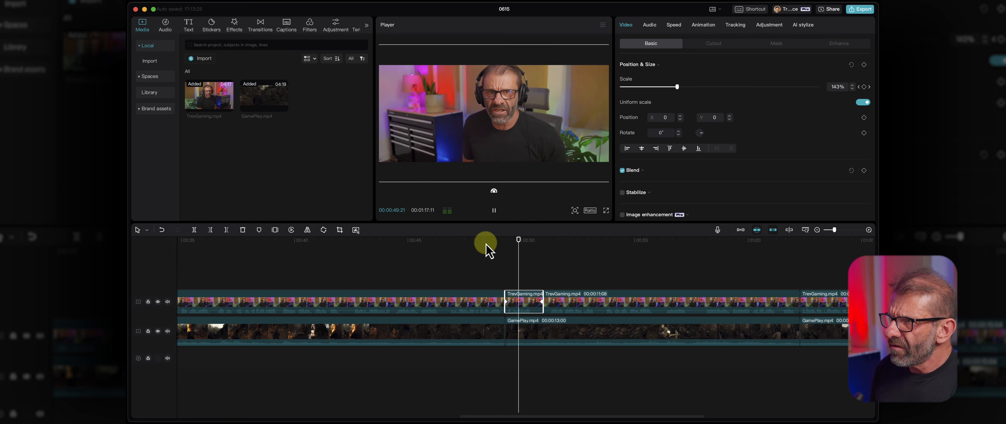
{"action": "key", "text": "space"}
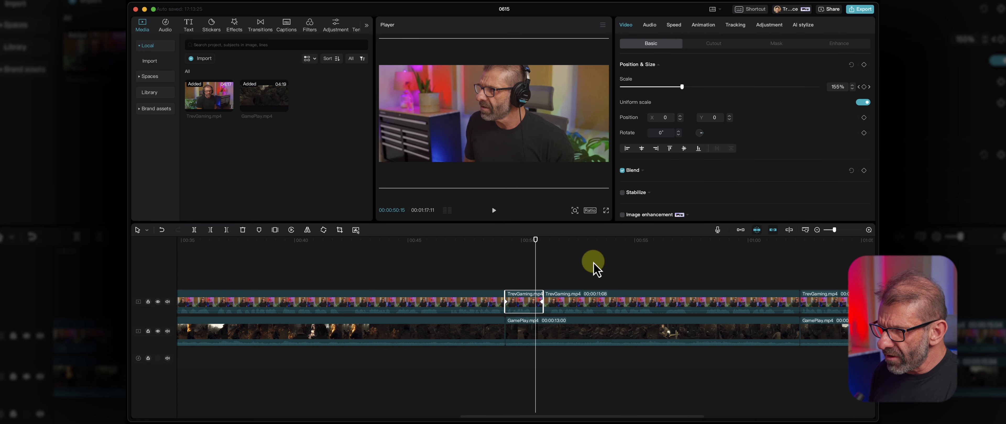
- Select the short facecam clip together with the adjoining TrevGaming and GamePlay clips and split at 00:00:50:15
{"action": "scroll", "coordinate": [554, 261], "scroll_direction": "up", "scroll_amount": 5}
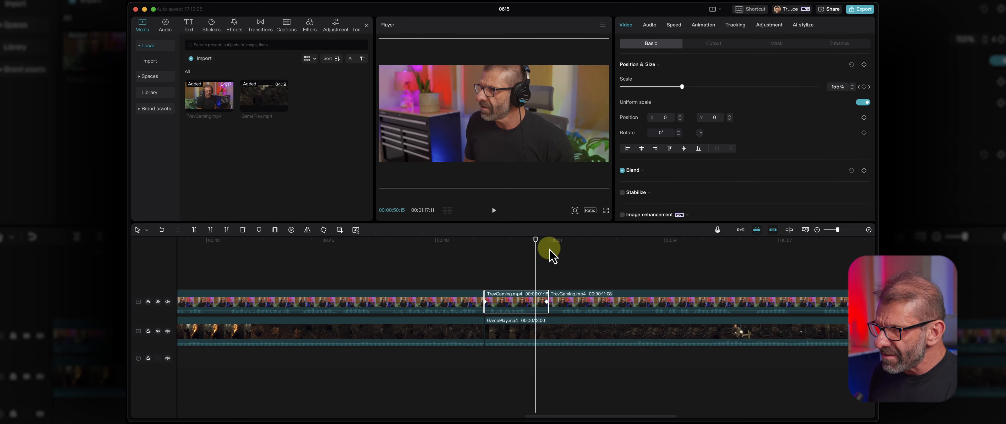
{"action": "left_click", "coordinate": [549, 250]}
{"action": "left_click_drag", "start_coordinate": [548, 244], "coordinate": [535, 254]}
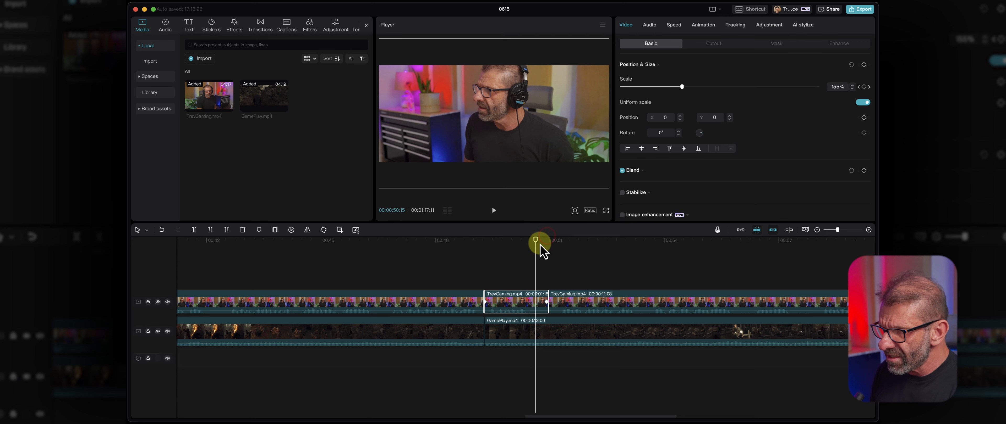
{"action": "left_click_drag", "start_coordinate": [606, 269], "coordinate": [541, 352]}
{"action": "key", "text": "super+b"}
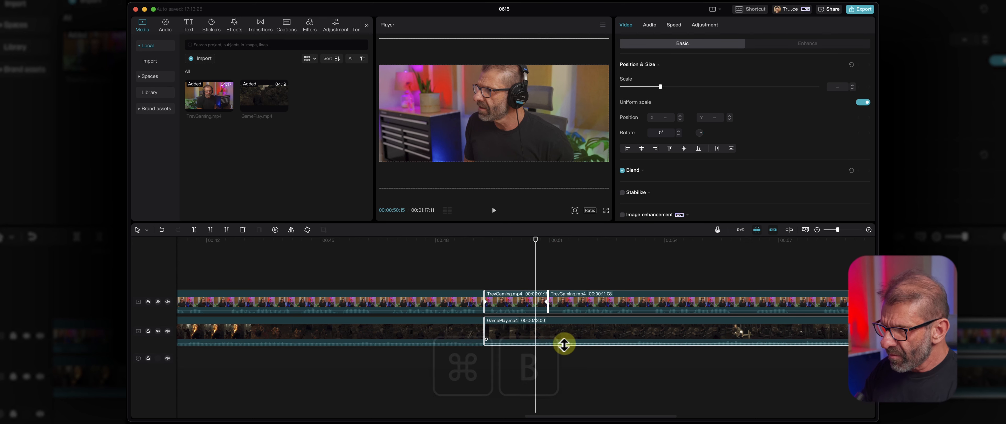